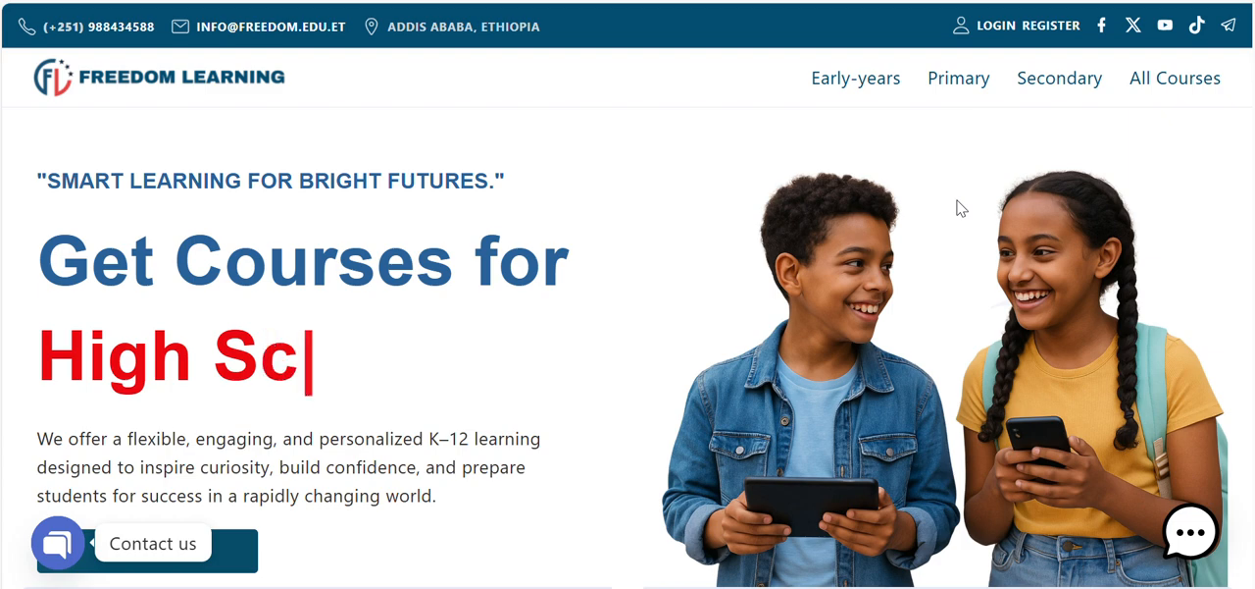
Step: Log in to the Freedom Learning site by email with the saved account credentials
left_click(1009, 32)
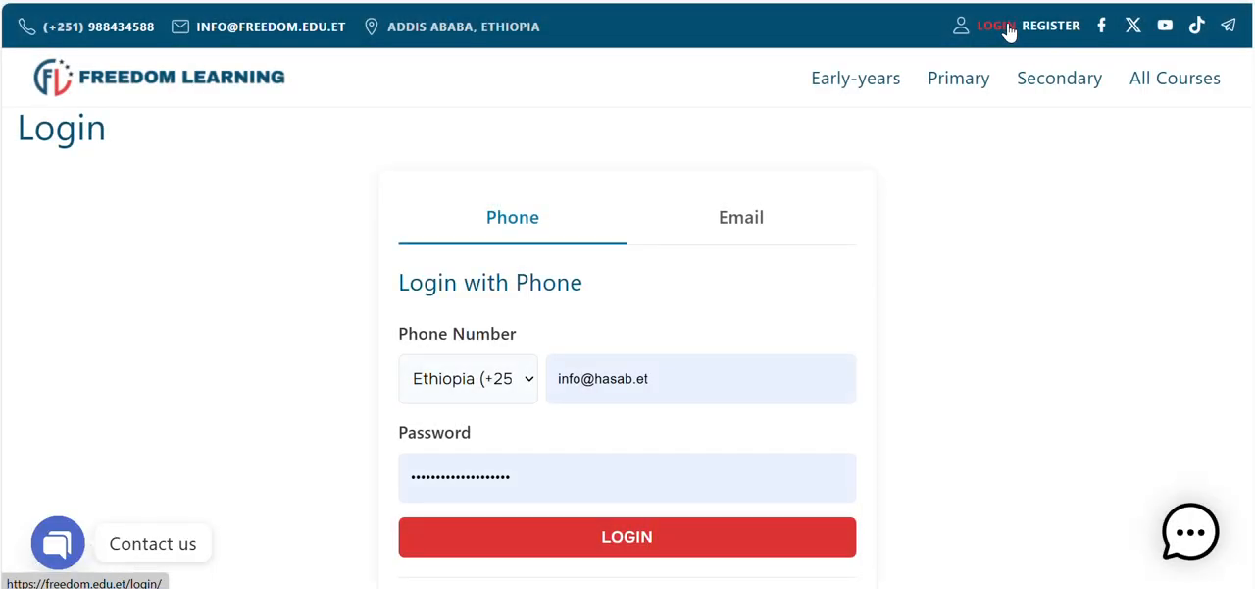
left_click(744, 229)
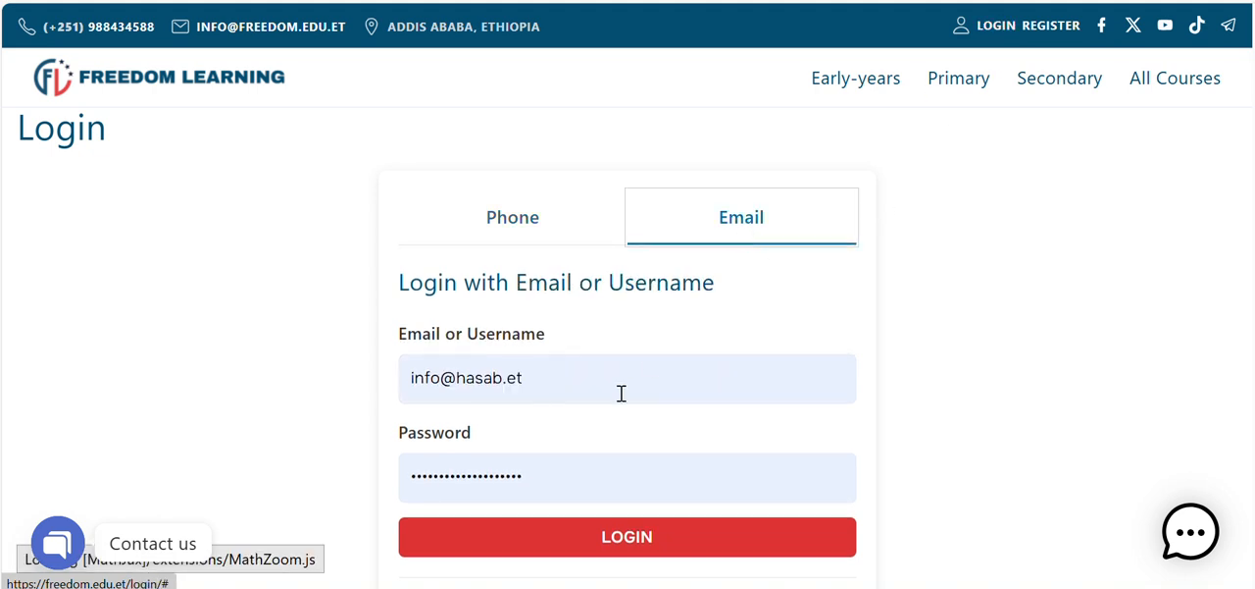
scroll(566, 383, "down", 1)
left_click(633, 442)
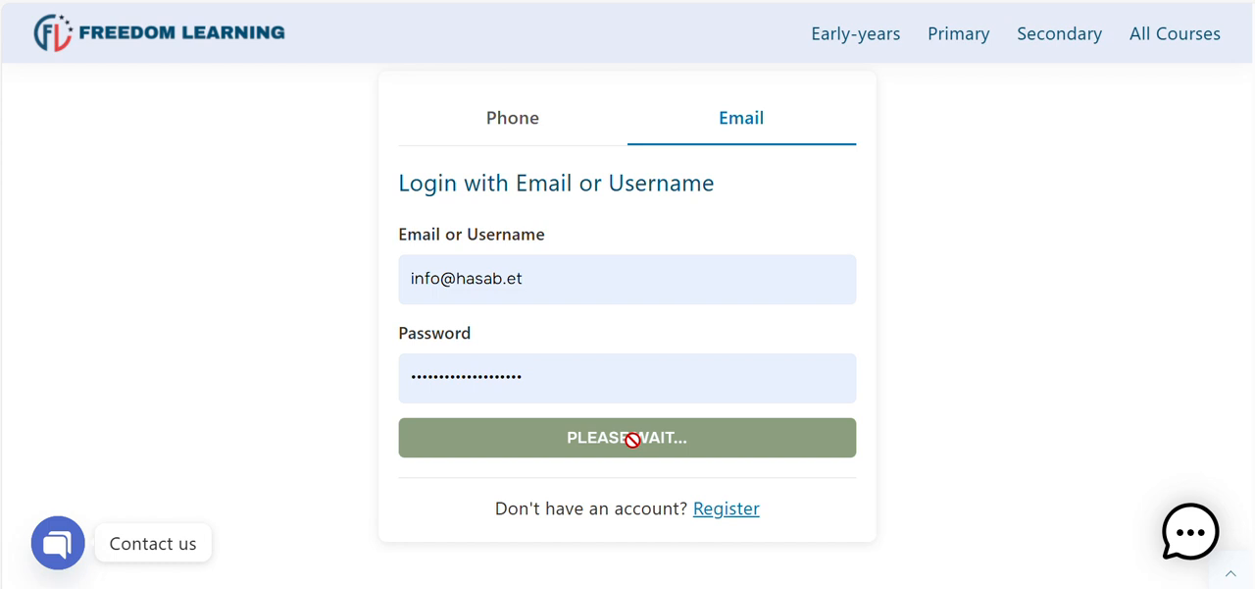
scroll(632, 441, "down", 4)
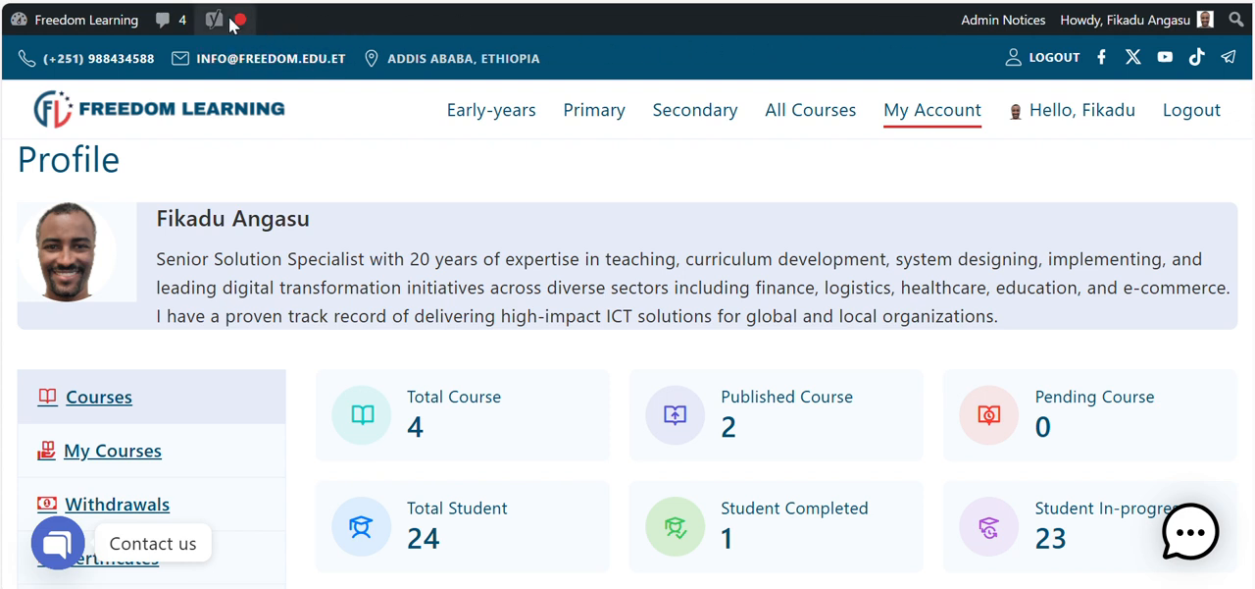
Step: Go to the site's admin dashboard and open the LearnPress course list
mouse_move(85, 25)
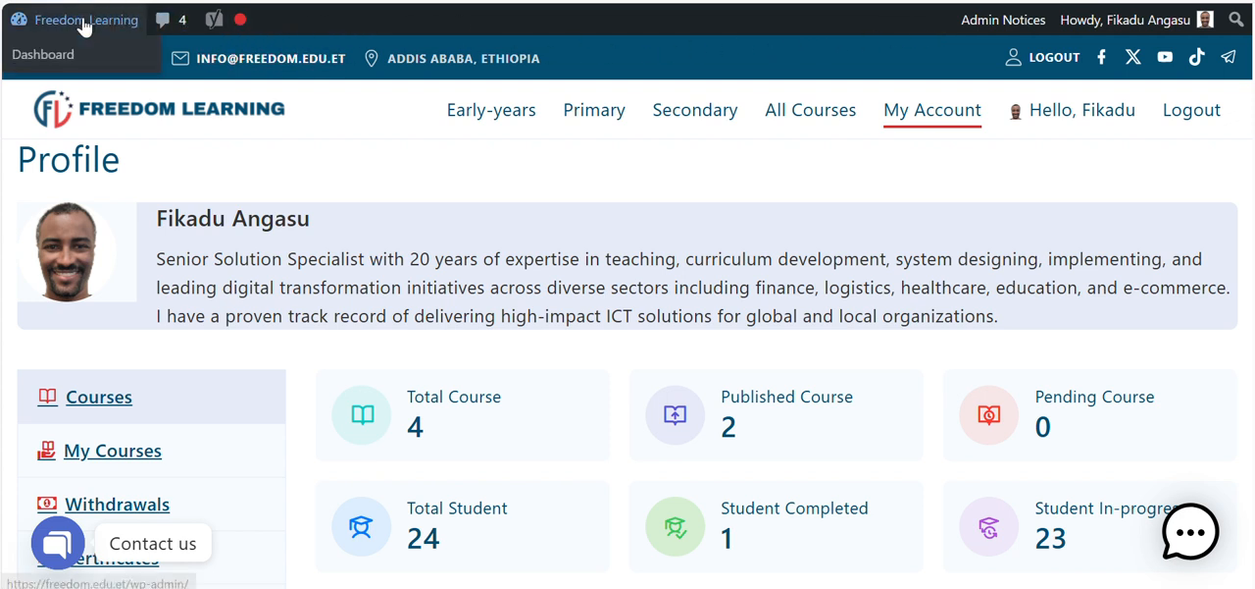
left_click(39, 61)
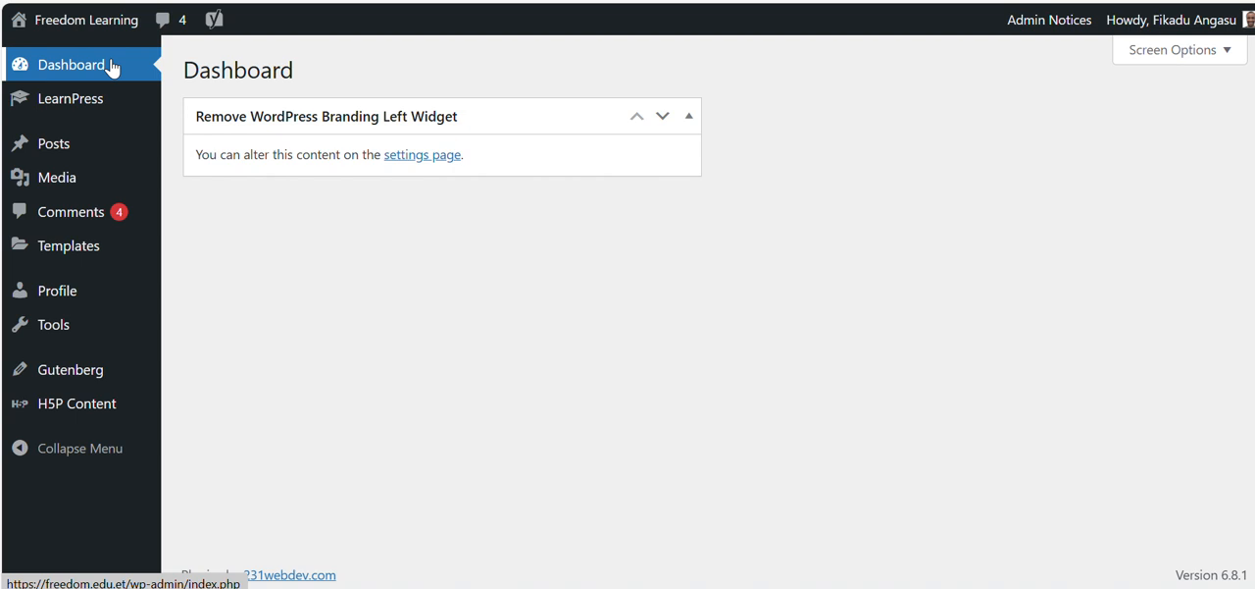
mouse_move(88, 105)
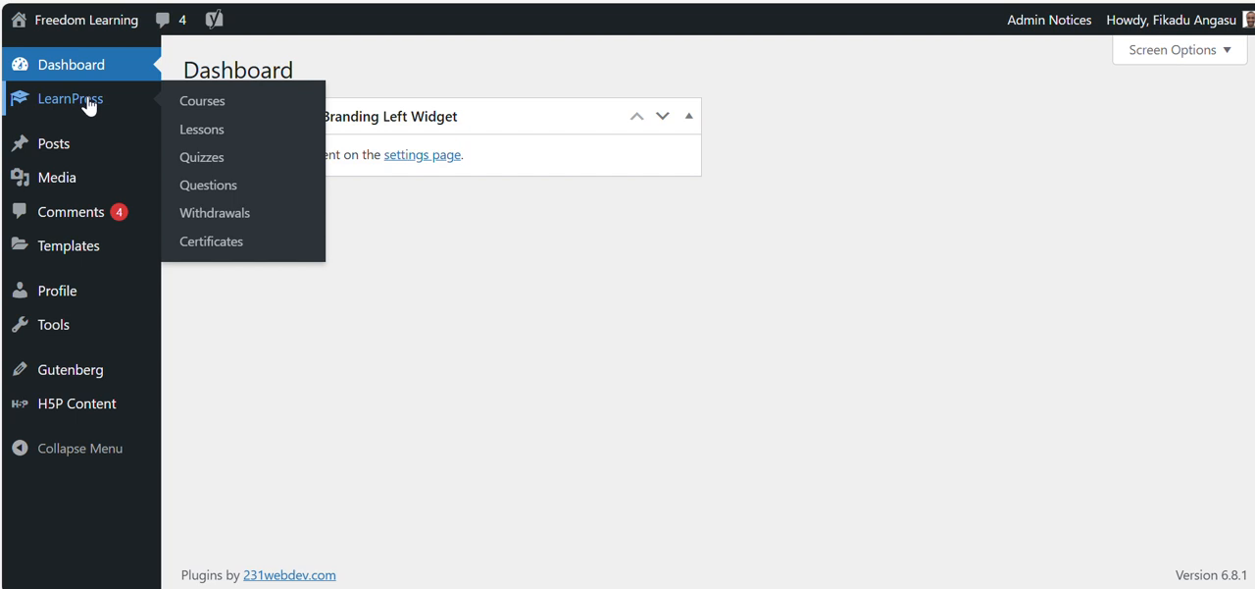
left_click(88, 105)
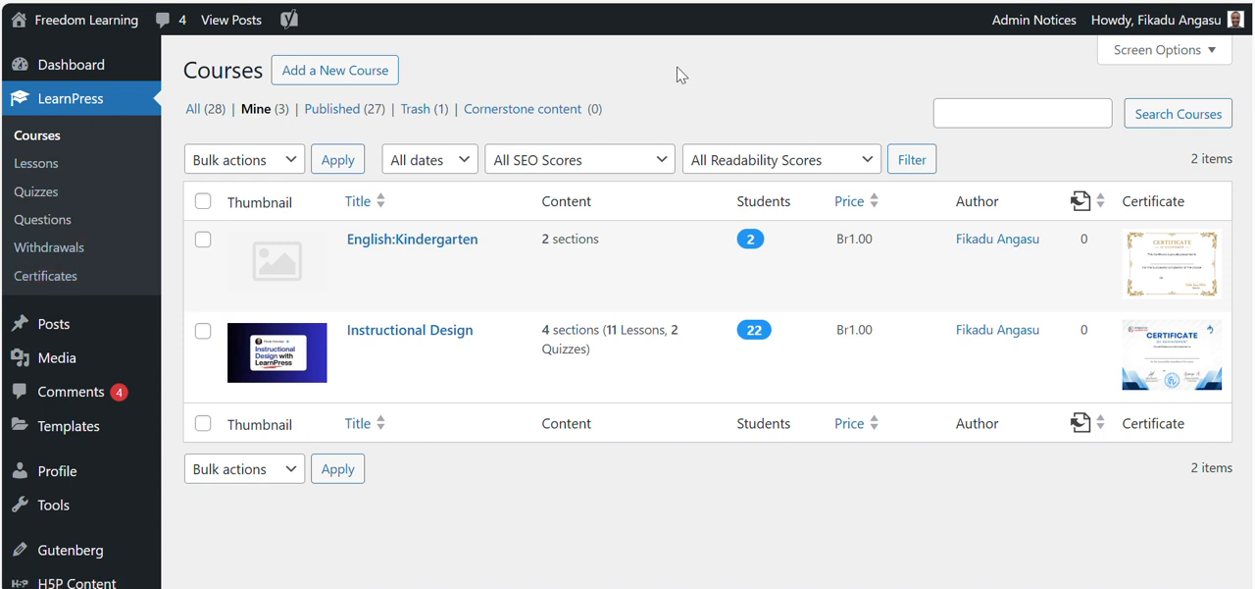
mouse_move(1231, 26)
scroll(117, 469, "down", 2)
mouse_move(77, 518)
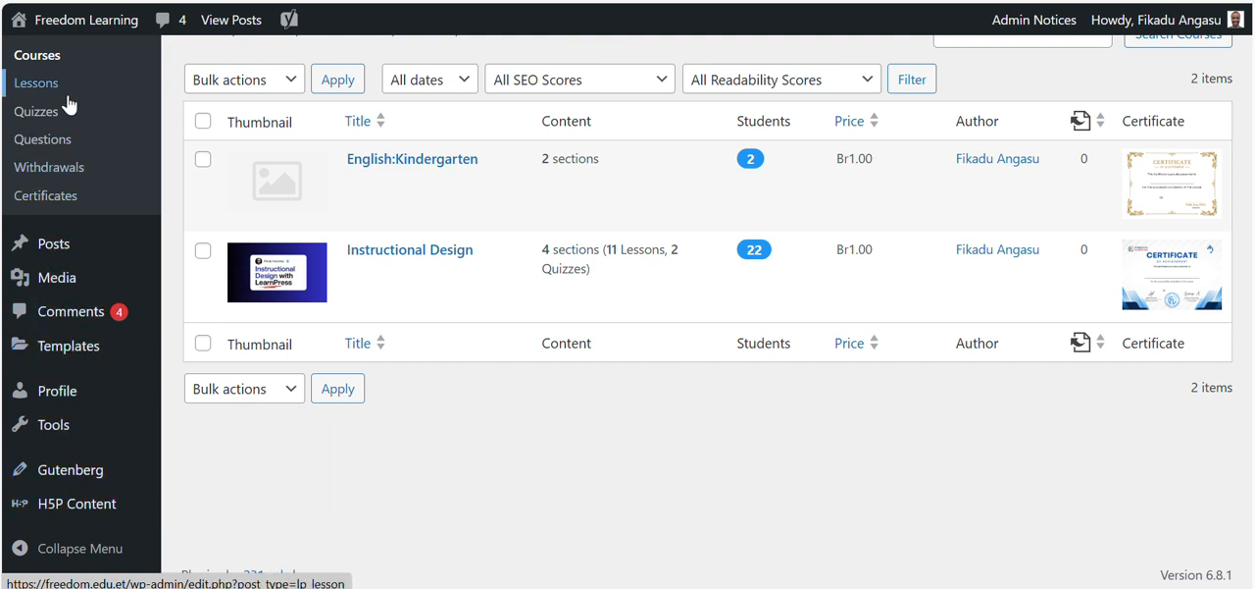
scroll(68, 104, "up", 2)
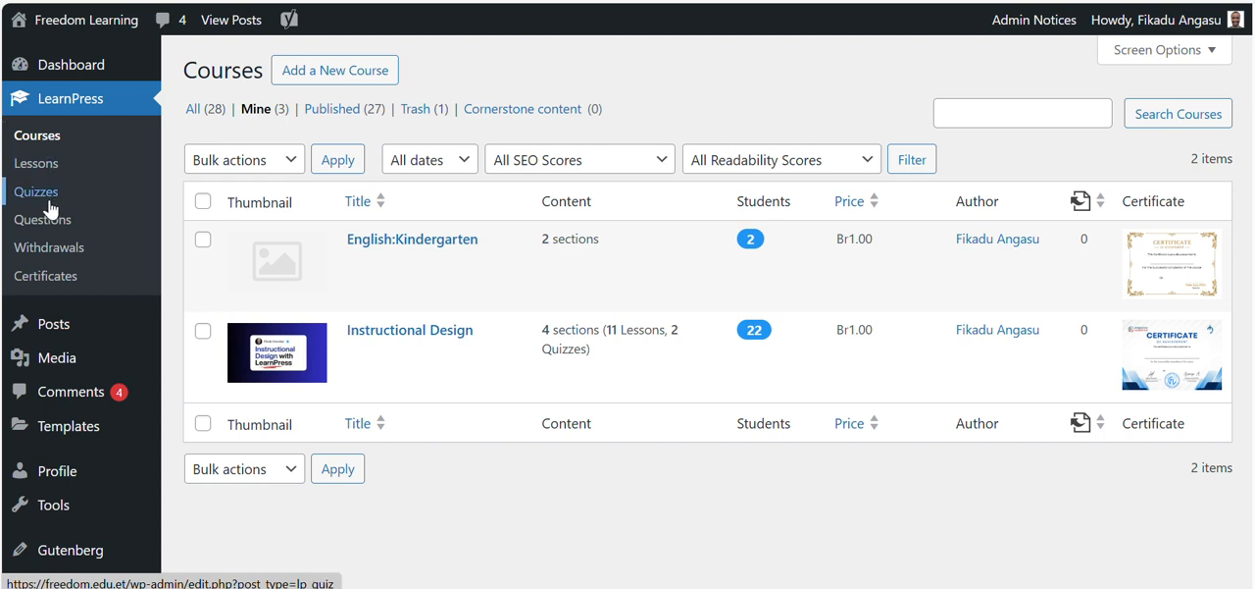
left_click(38, 137)
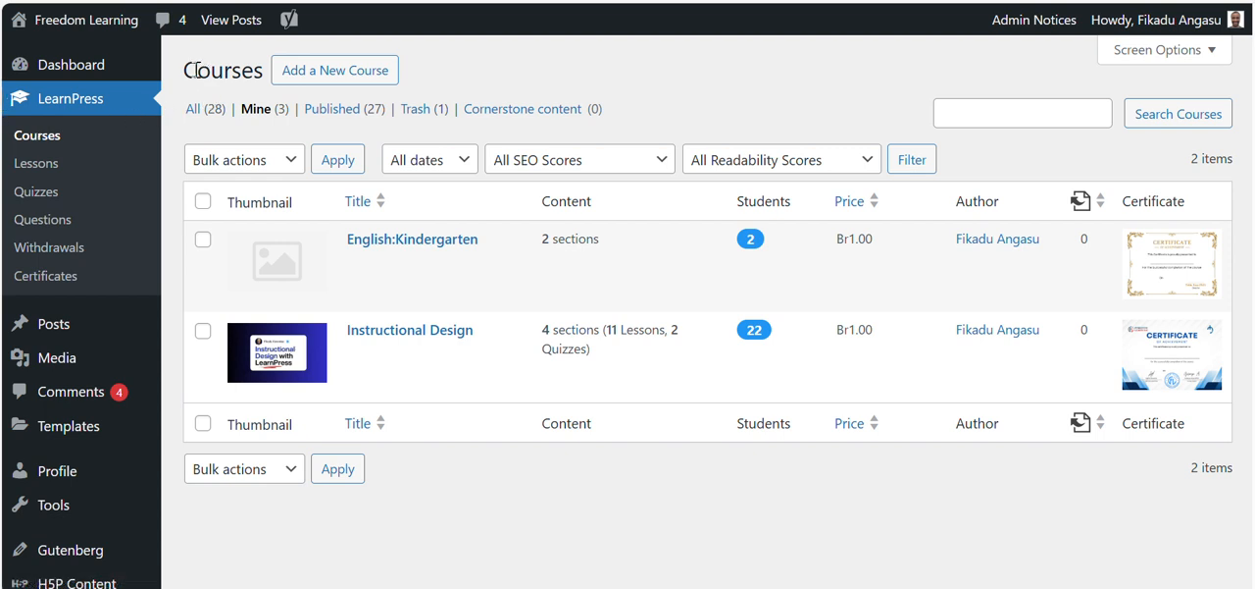
left_click_drag(187, 71, 258, 71)
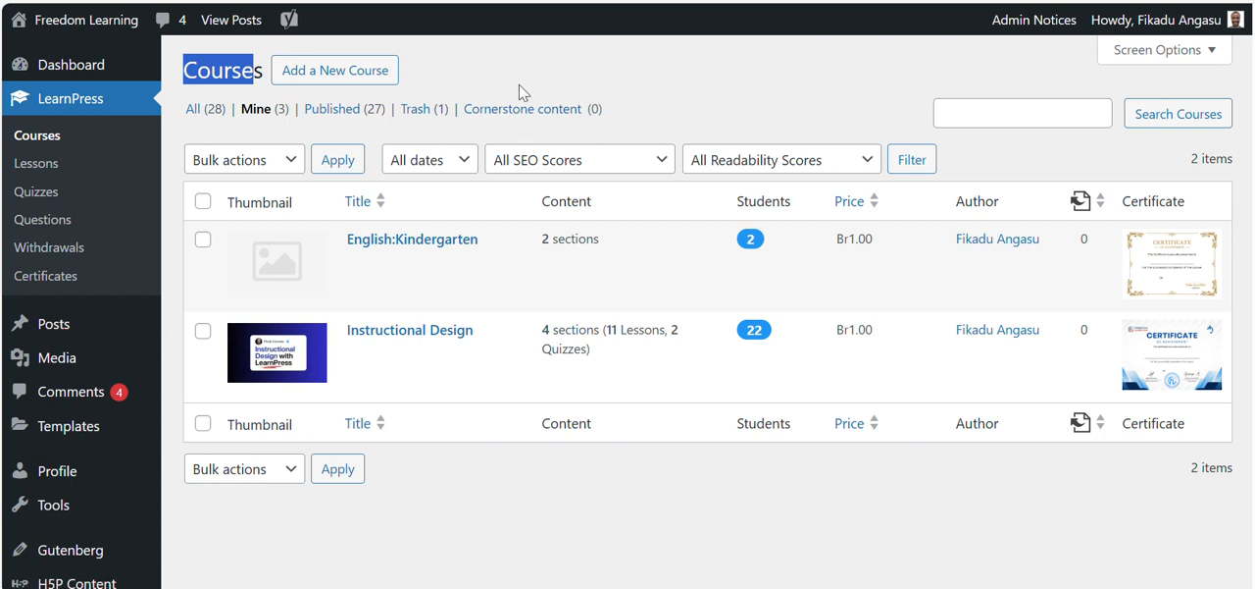
Step: Start a new LearnPress course and title it "Graphic Design"
left_click(339, 78)
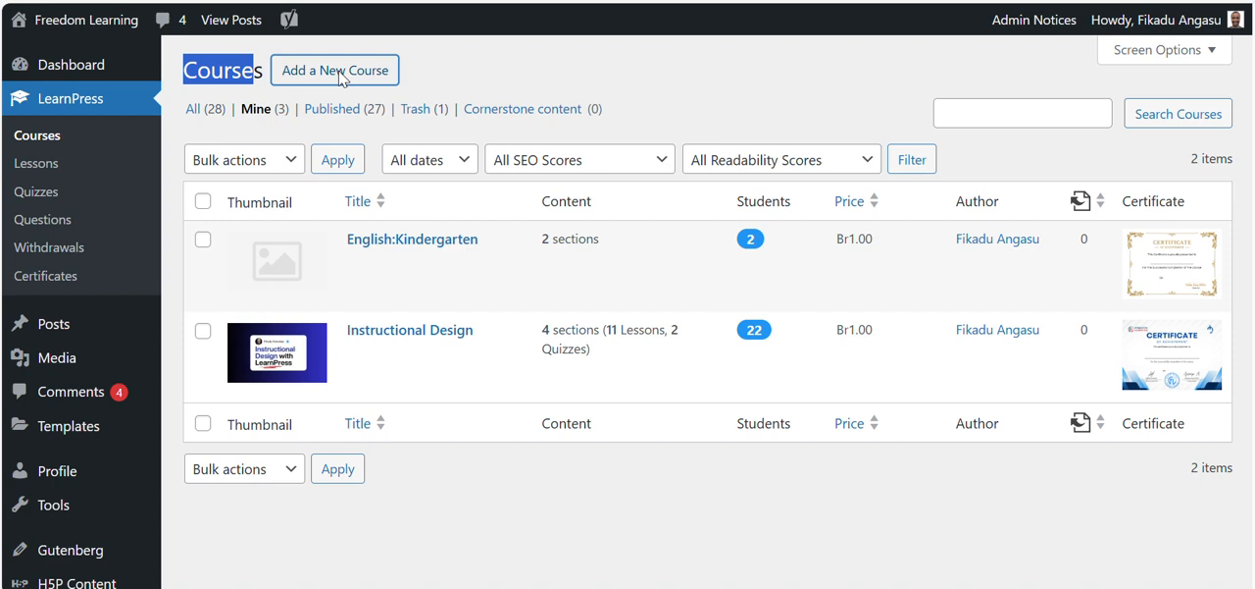
left_click(340, 71)
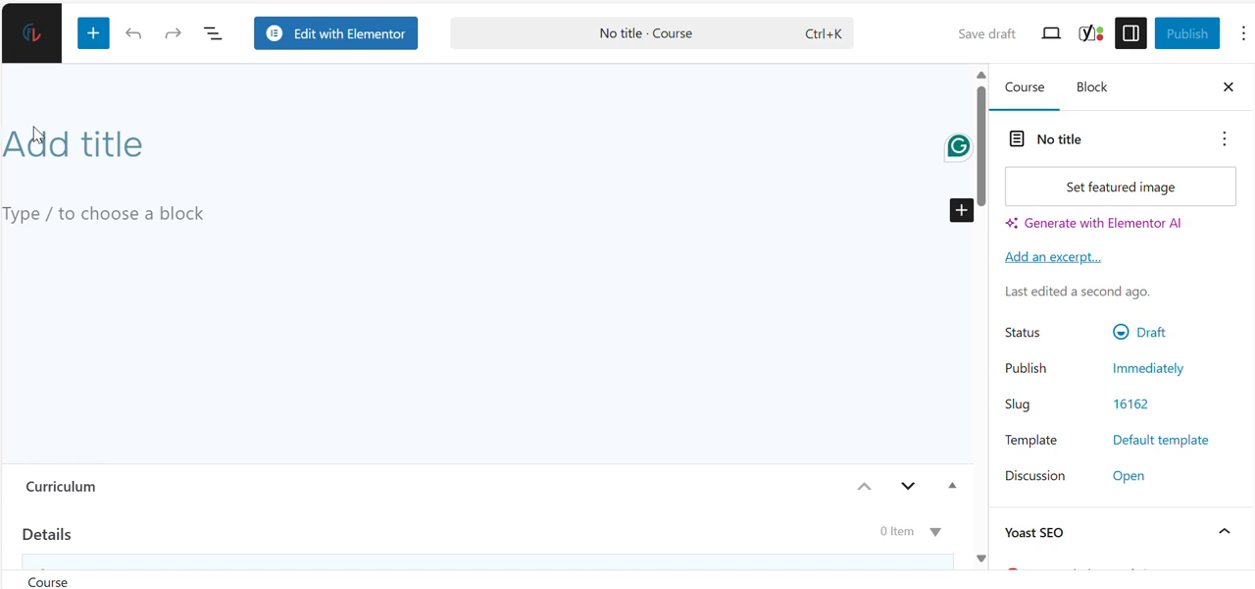
type("Grao")
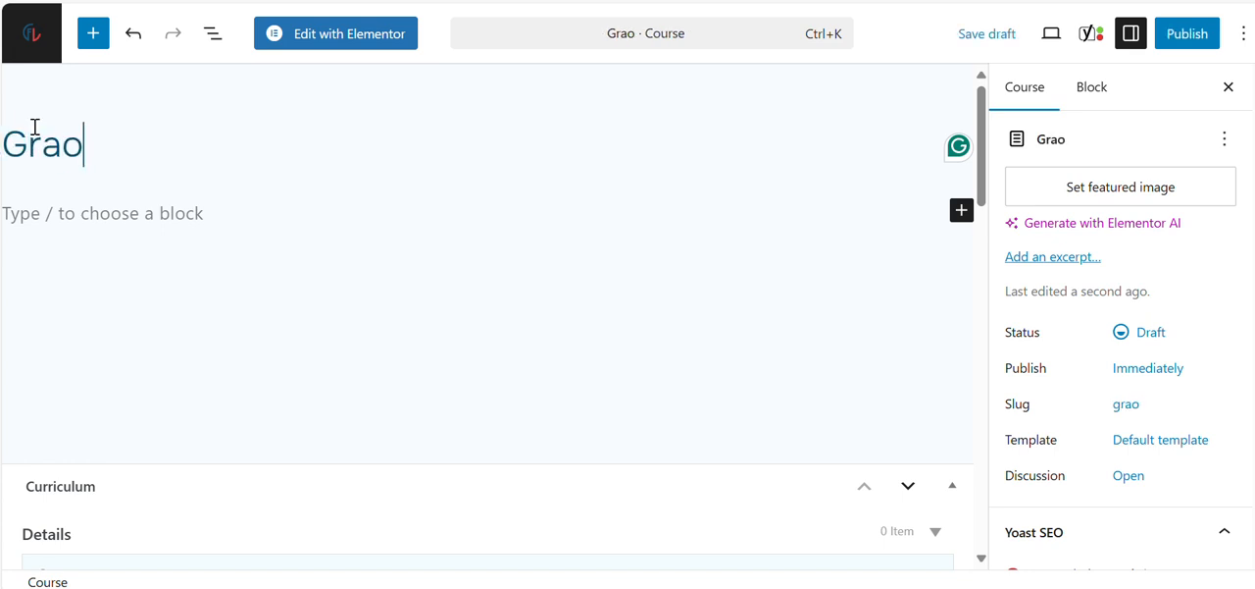
key("BackSpace")
type("phi")
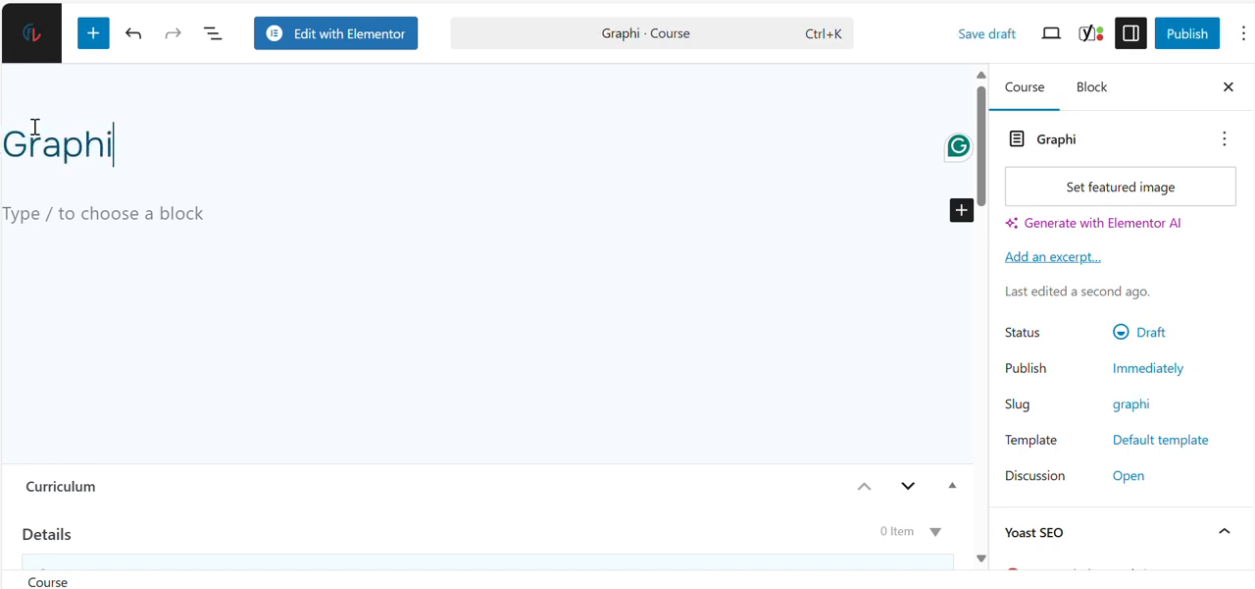
type("c DFesign")
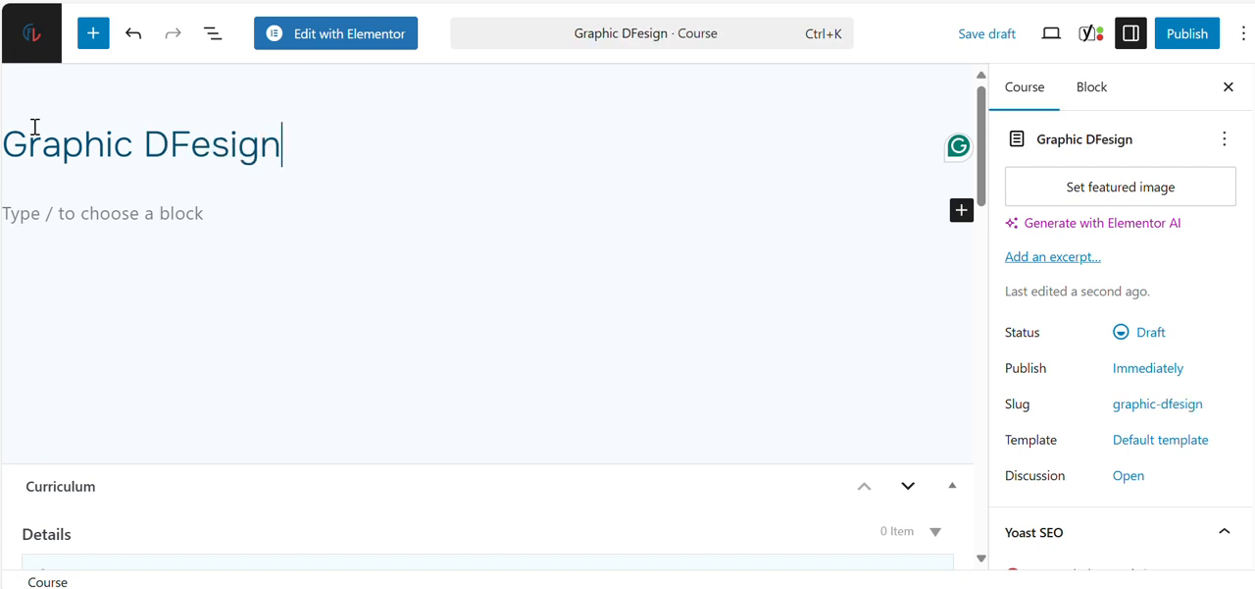
left_click(183, 141)
key("BackSpace")
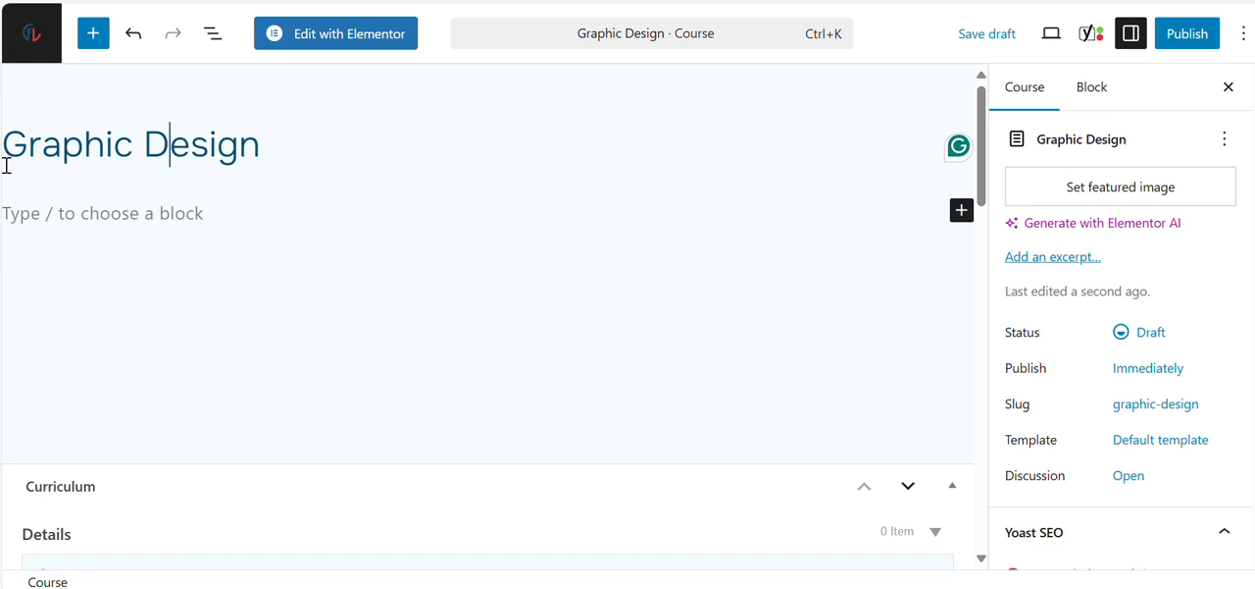
left_click(279, 145)
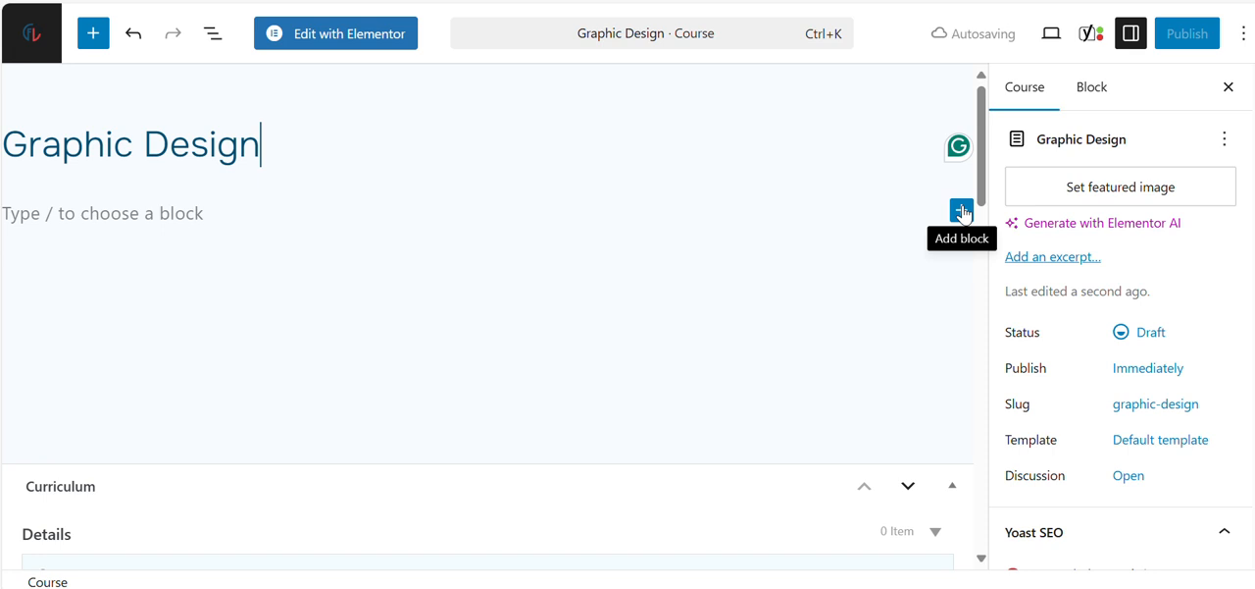
Step: Insert a heading block below the course title with the text "Introduction"
left_click(962, 210)
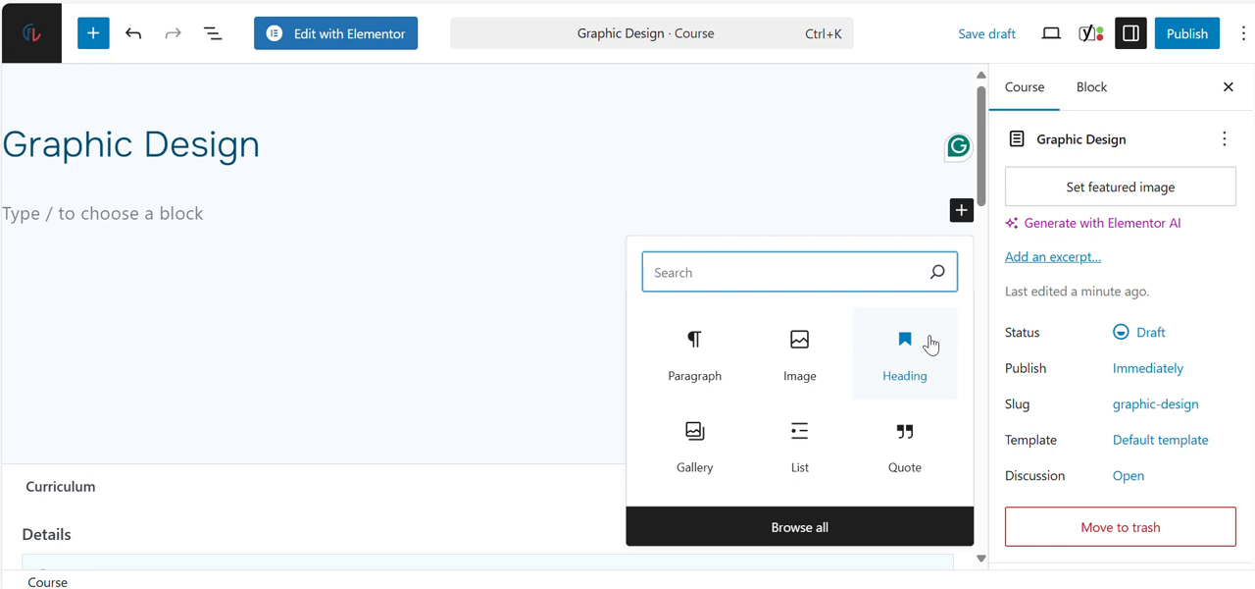
left_click(916, 349)
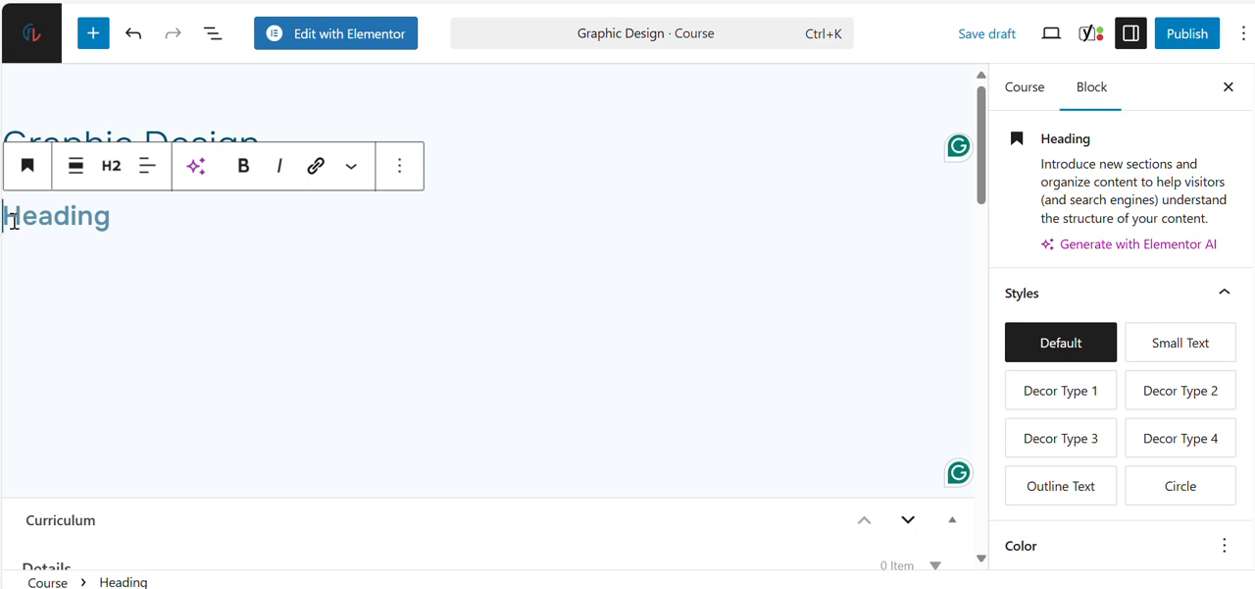
type("In")
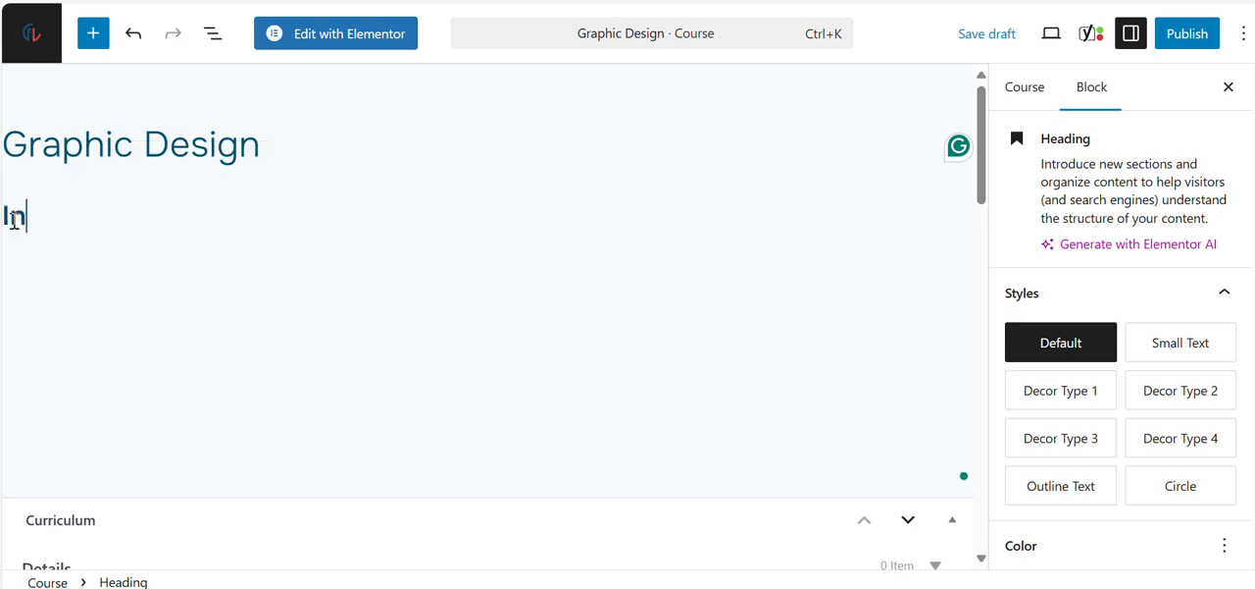
type("troduction")
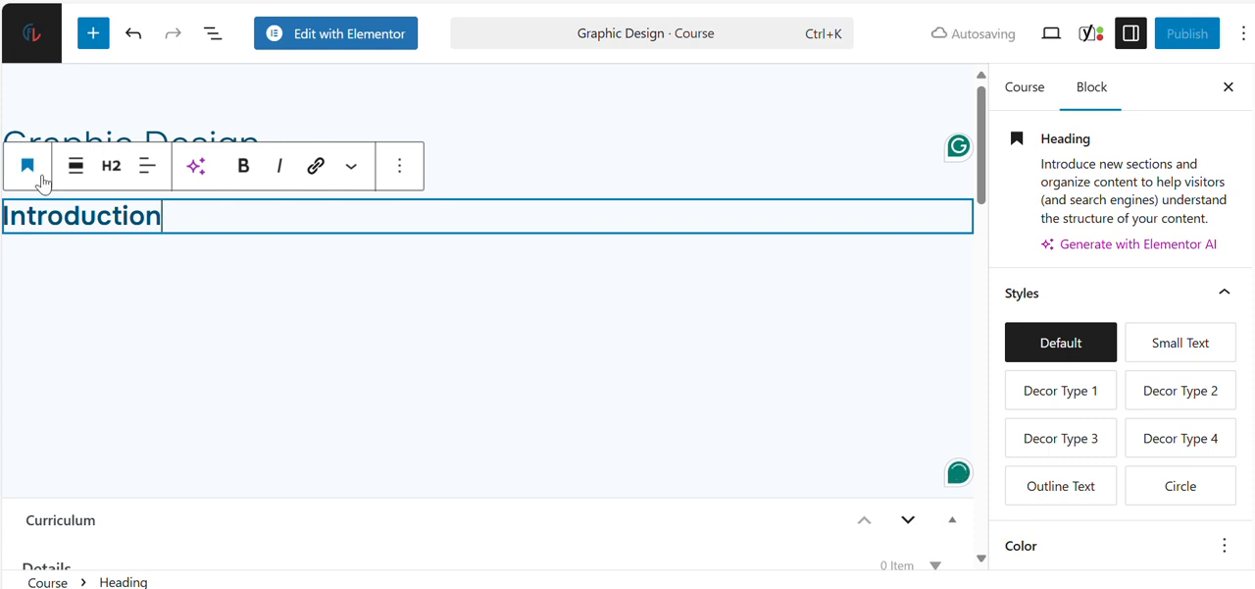
Step: Try the Heading 1 and Heading 3 levels on the "Introduction" heading, and return it to Heading 2
left_click(112, 169)
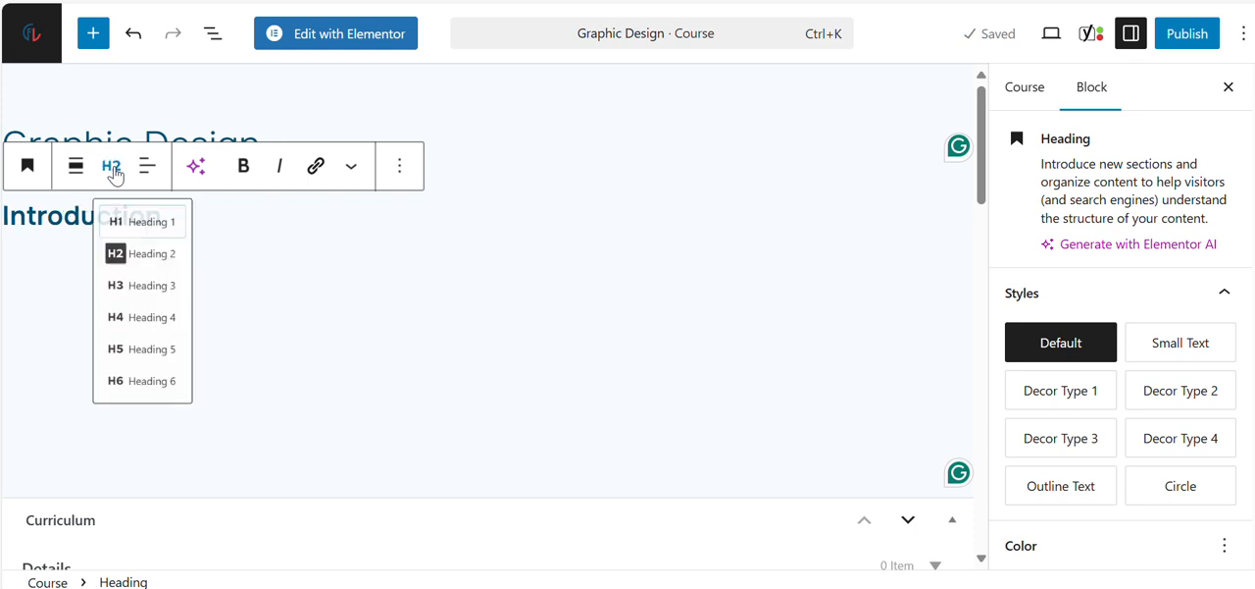
left_click(168, 234)
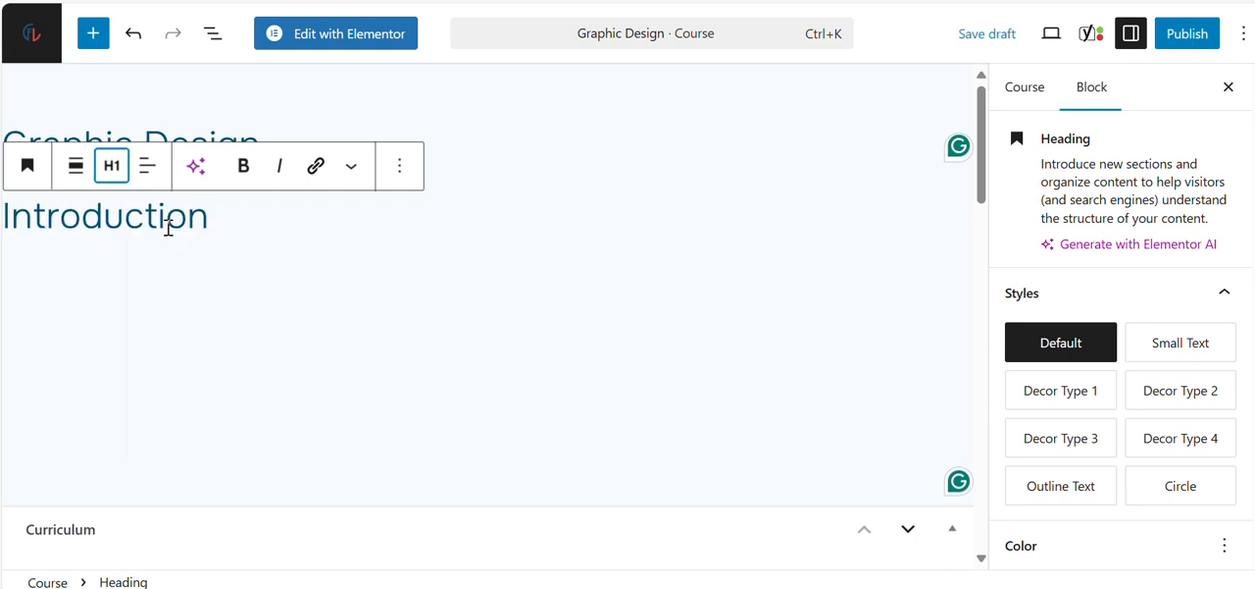
left_click(112, 166)
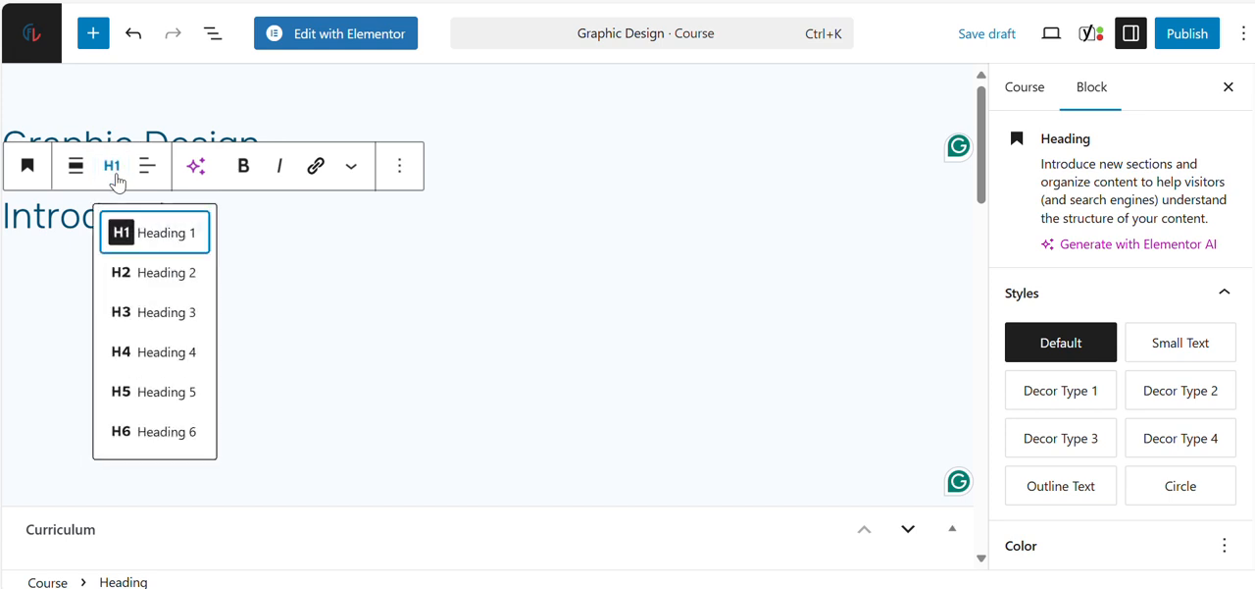
left_click(159, 275)
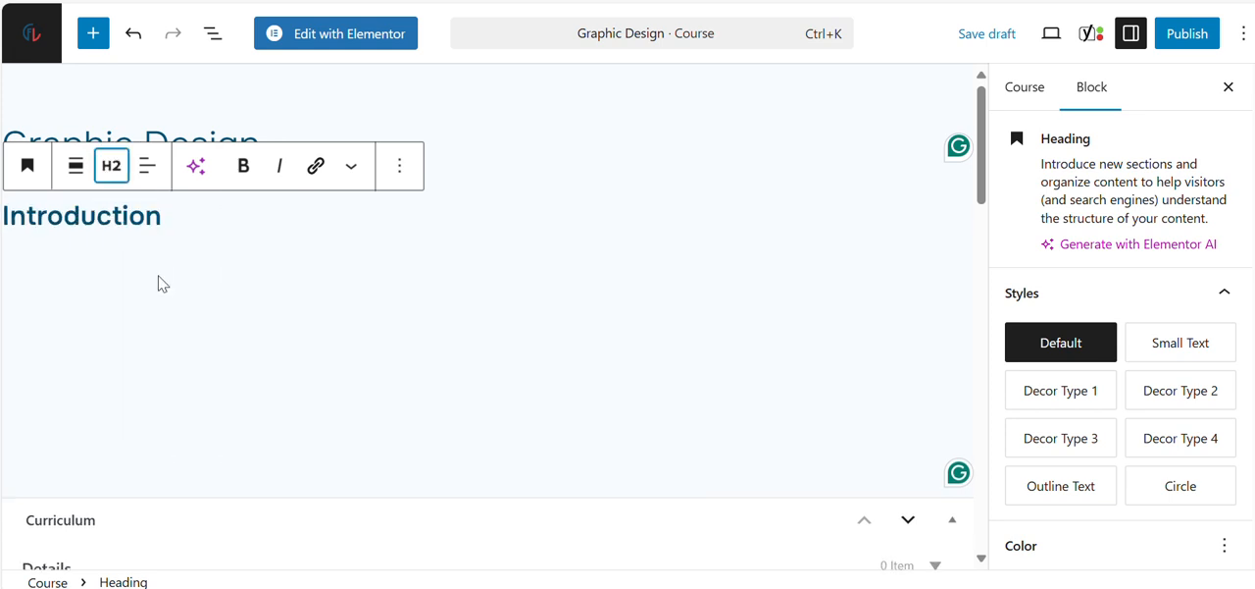
left_click(111, 168)
left_click(150, 316)
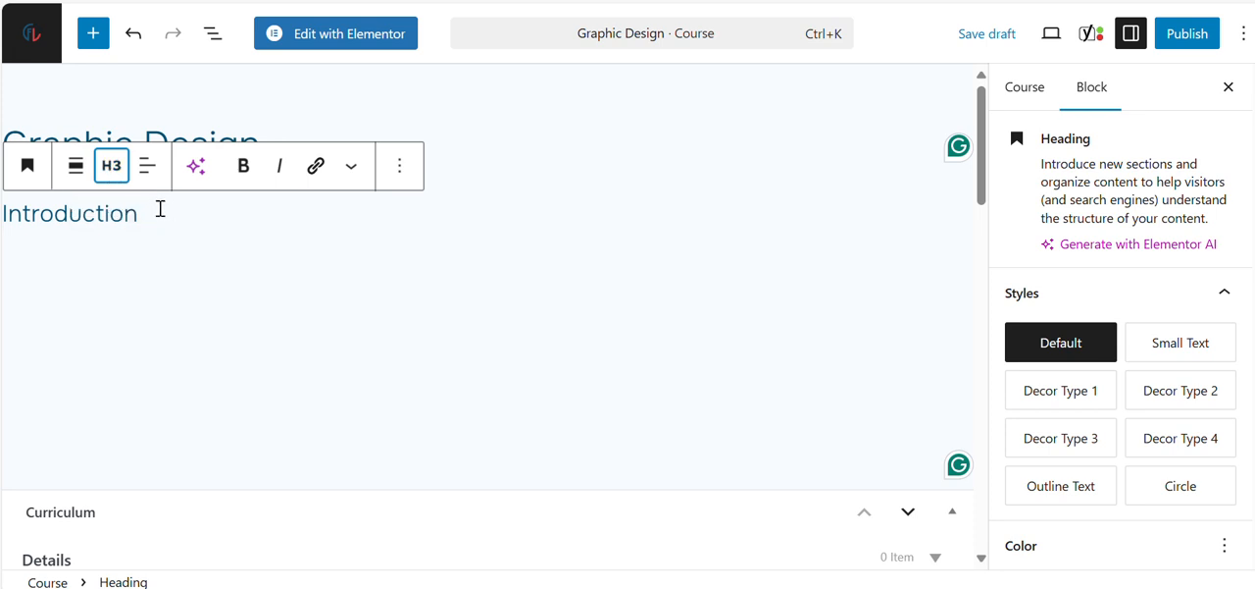
left_click_drag(149, 212, 1, 213)
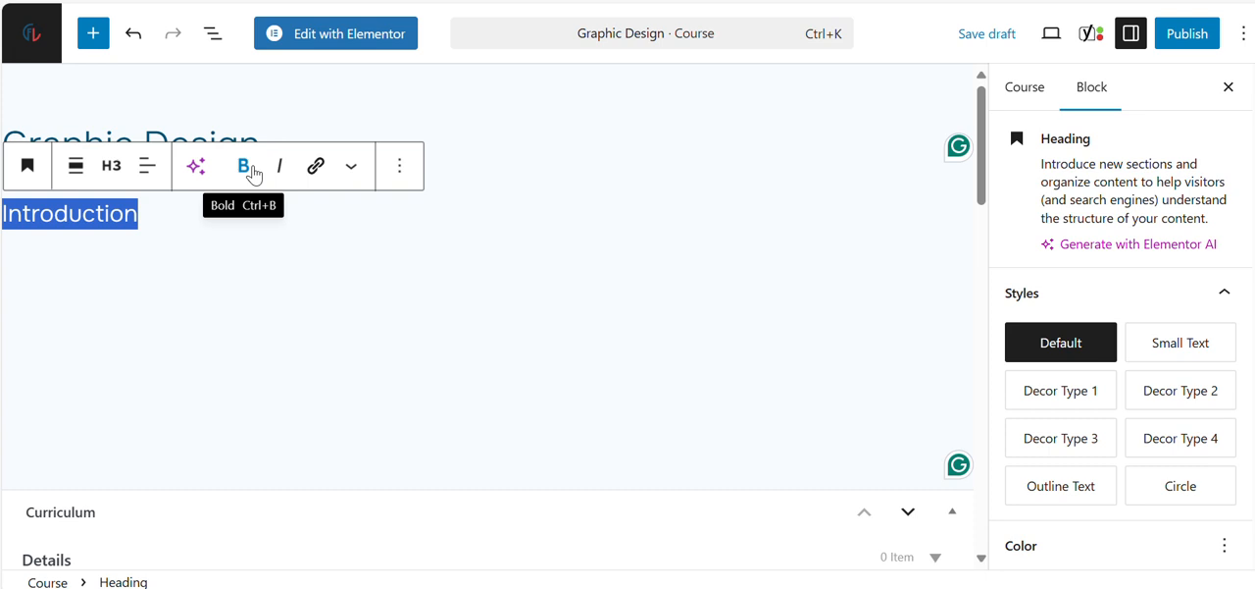
left_click(113, 179)
left_click(168, 271)
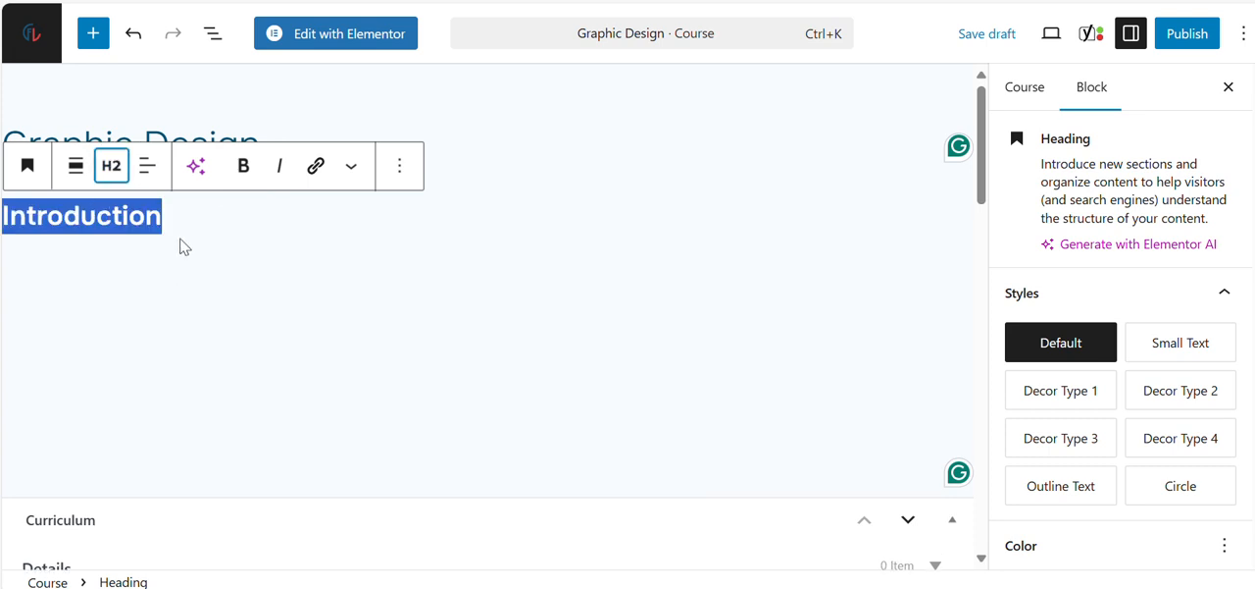
left_click(181, 294)
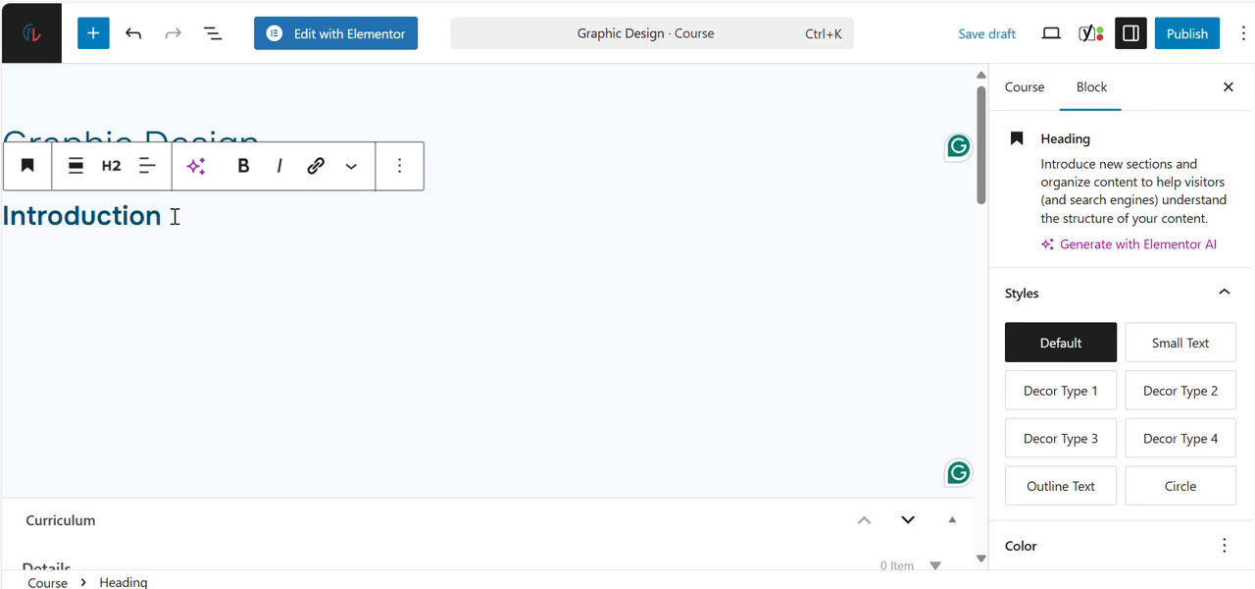
Step: Add an empty paragraph below the "Introduction" heading and browse the text blocks, including Table, in the full block library
key("Return")
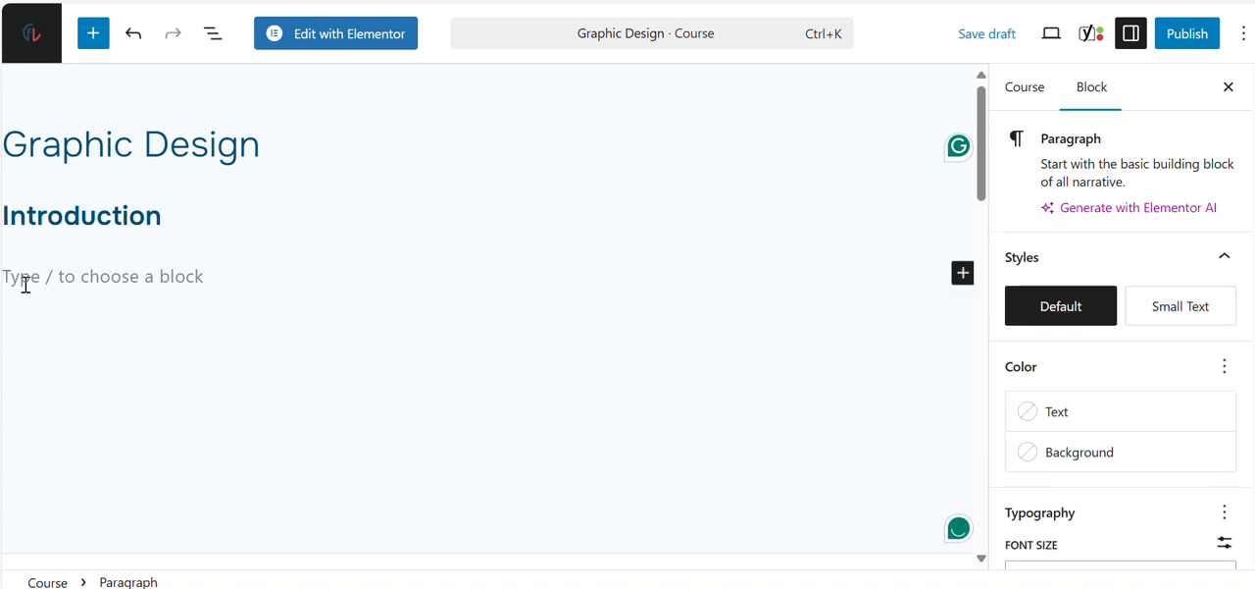
left_click(958, 279)
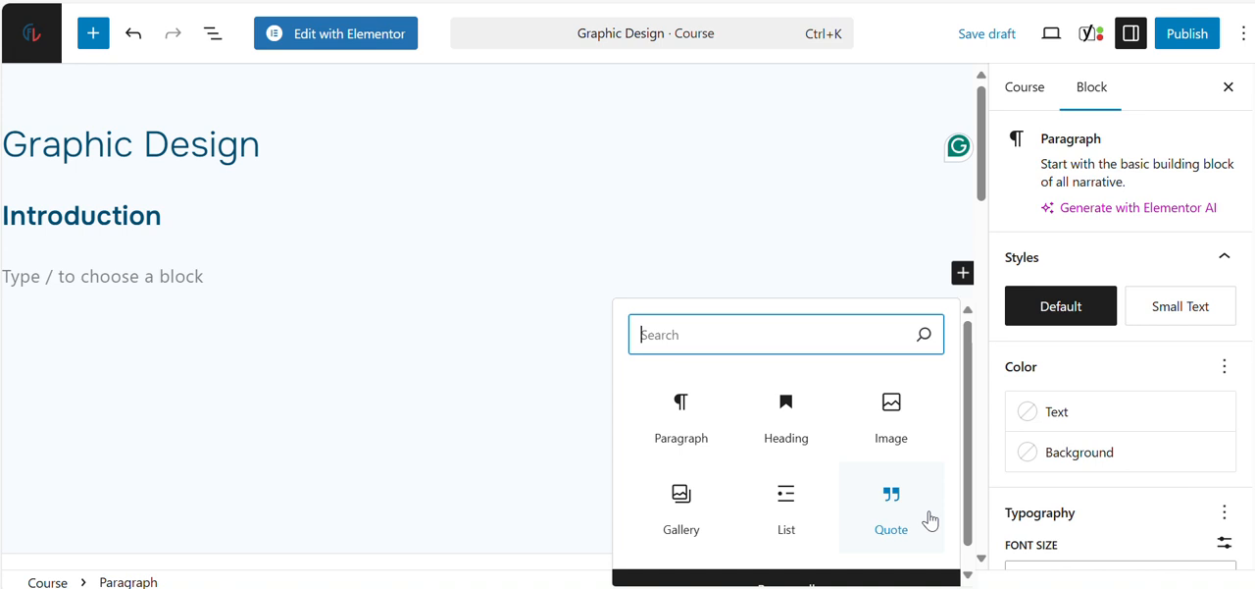
scroll(930, 520, "down", 1)
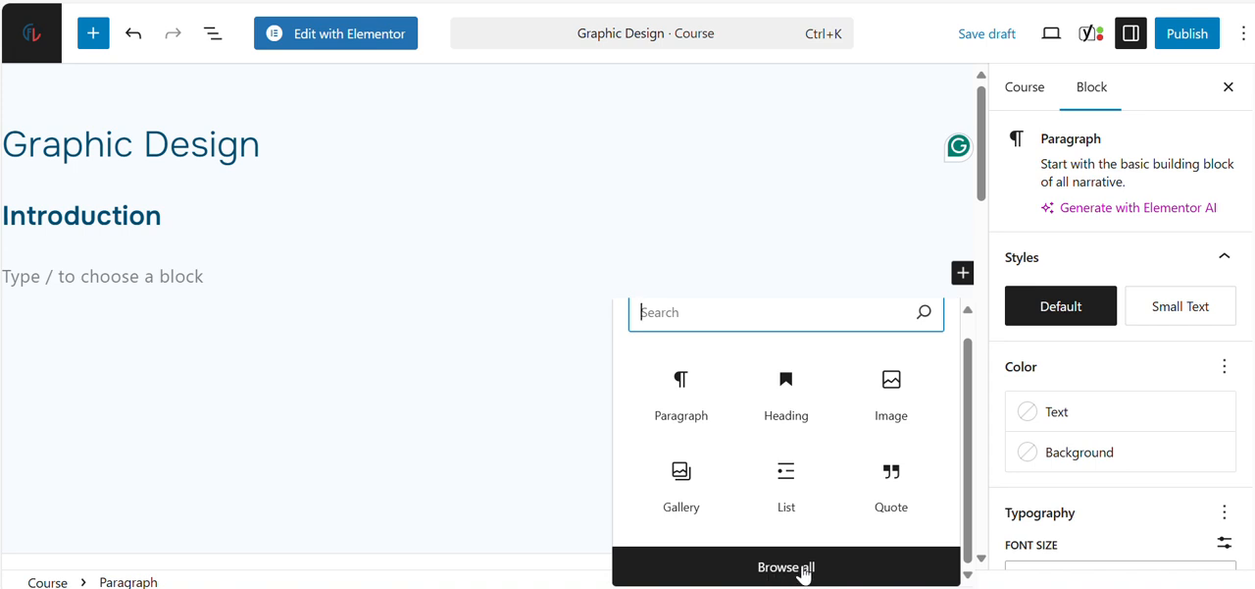
left_click(801, 567)
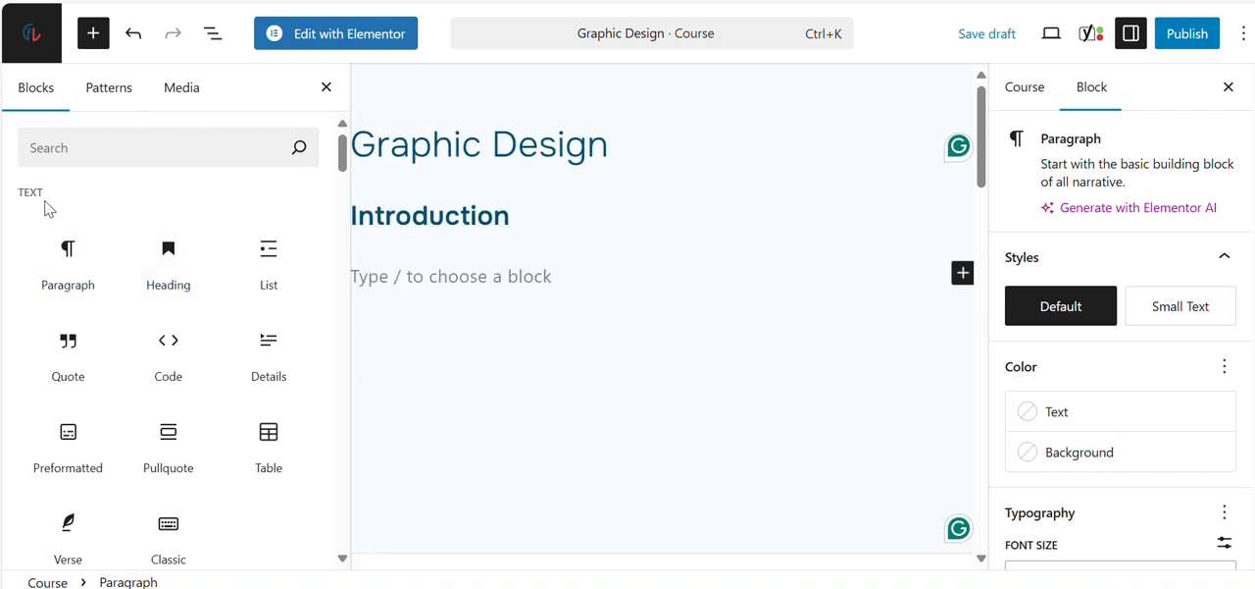
left_click_drag(19, 200, 53, 193)
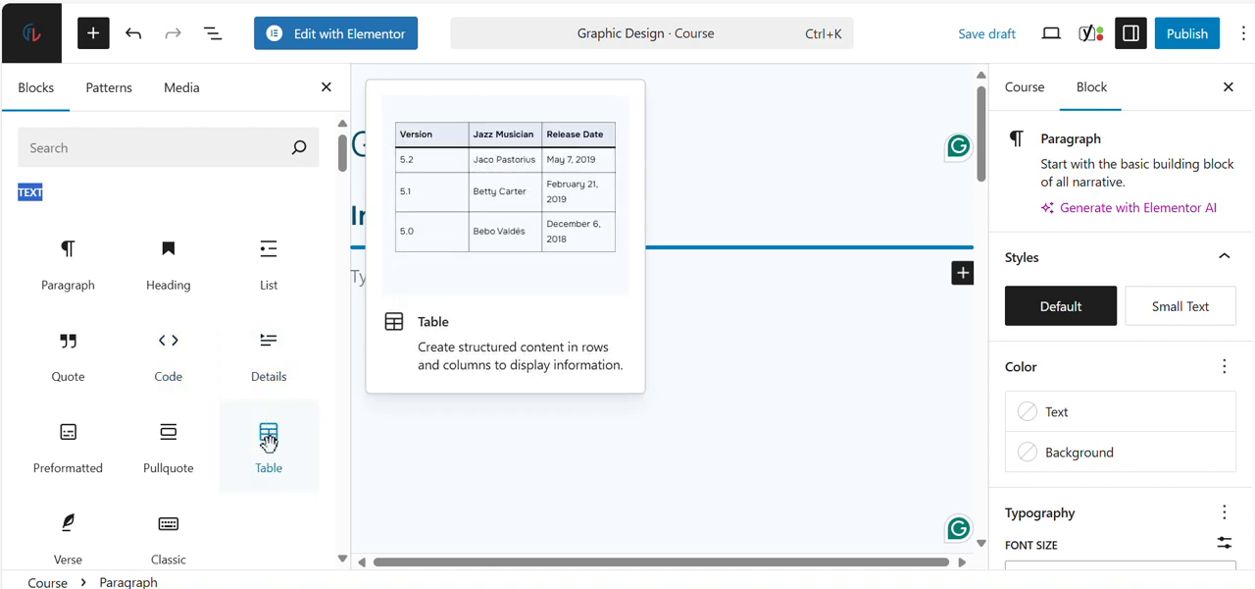
mouse_move(265, 429)
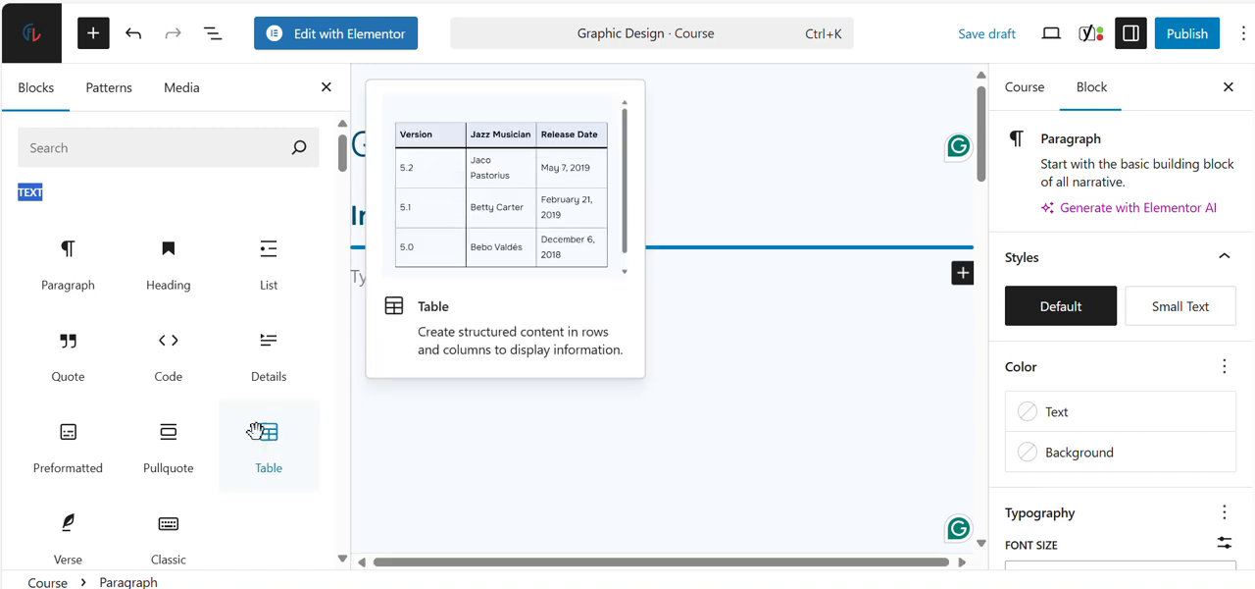